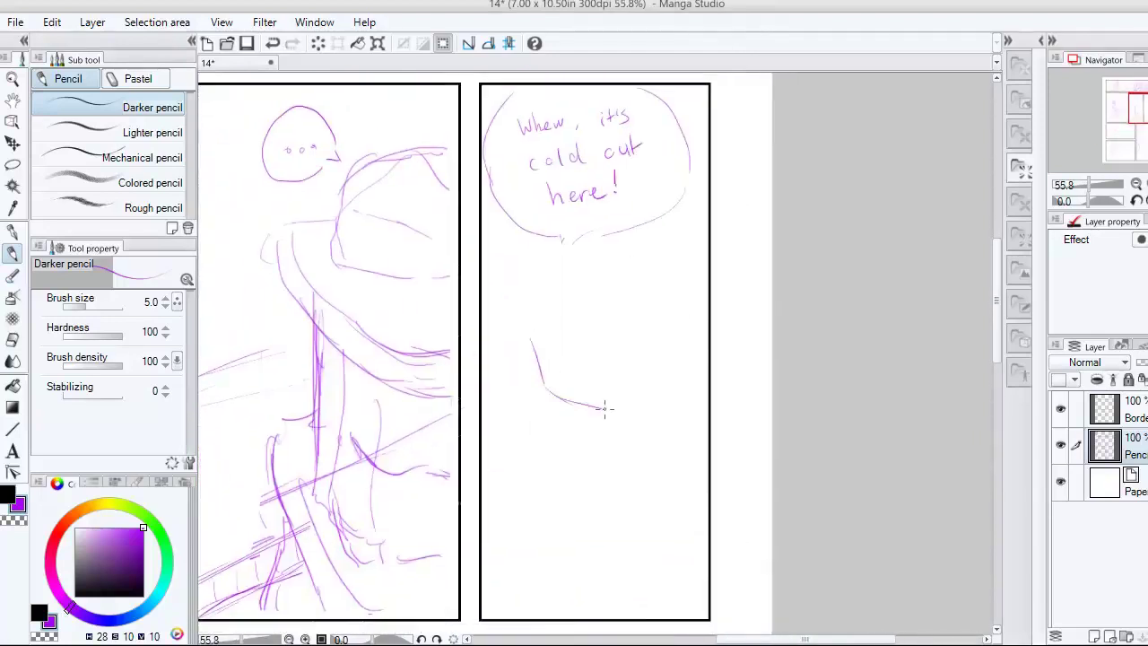
scroll(657, 322, up, 2)
- Pencil-sketch the boy's two round eyes, chattering teeth and neck
drag(563, 280, 566, 285)
drag(642, 265, 646, 269)
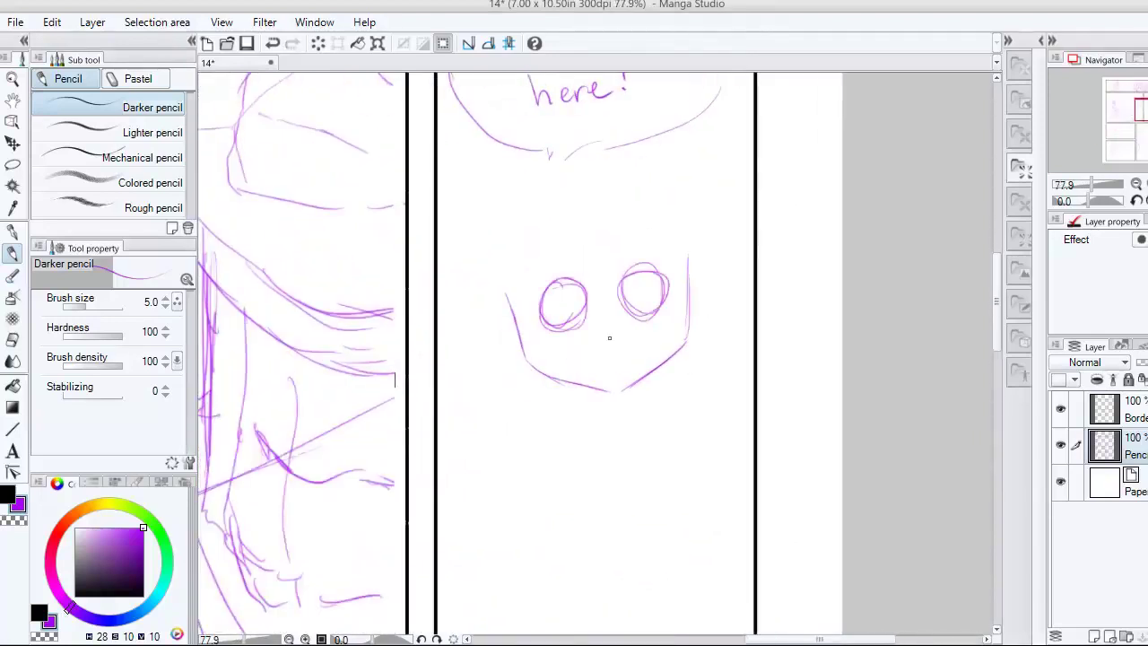
drag(629, 334, 650, 356)
drag(572, 383, 579, 412)
drag(639, 383, 635, 415)
scroll(691, 440, down, 2)
- Sketch the shoulders, the arms crossed over the chest and a curve across the lower body
drag(594, 320, 496, 366)
drag(655, 312, 683, 293)
drag(549, 307, 499, 375)
mouse_move(520, 339)
mouse_down()
mouse_move(506, 393)
mouse_move(627, 463)
mouse_up()
drag(745, 324, 696, 412)
drag(628, 463, 729, 416)
drag(735, 344, 767, 341)
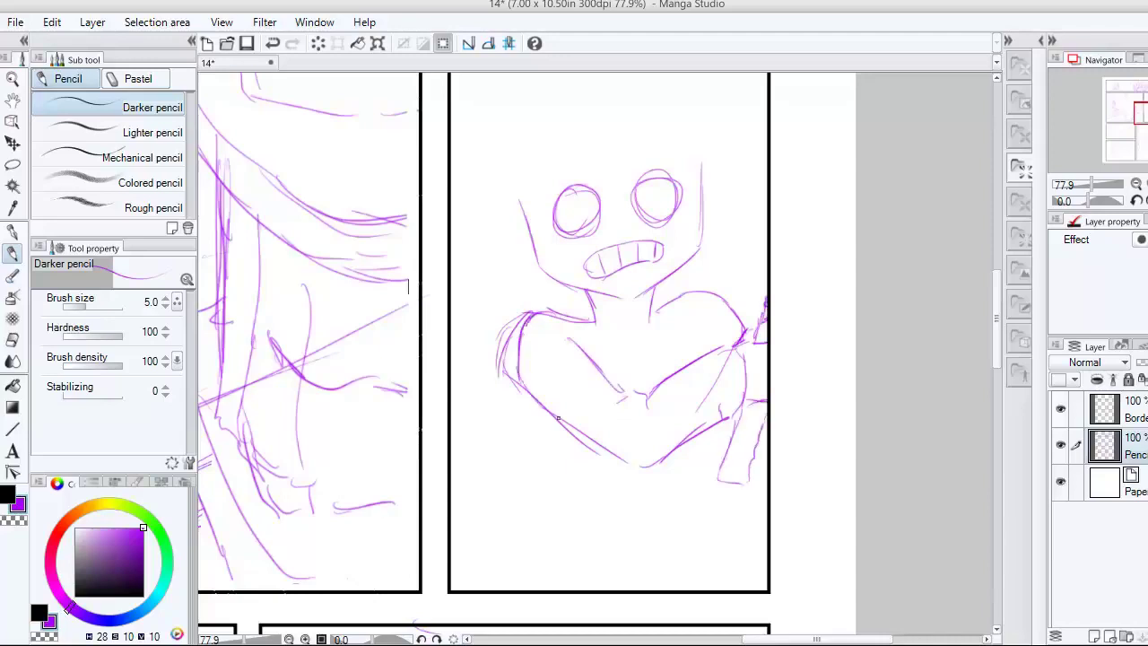
- Remove stray shoulder strokes, add a knee stroke and hatch the lower arm
drag(534, 310, 502, 381)
key(p)
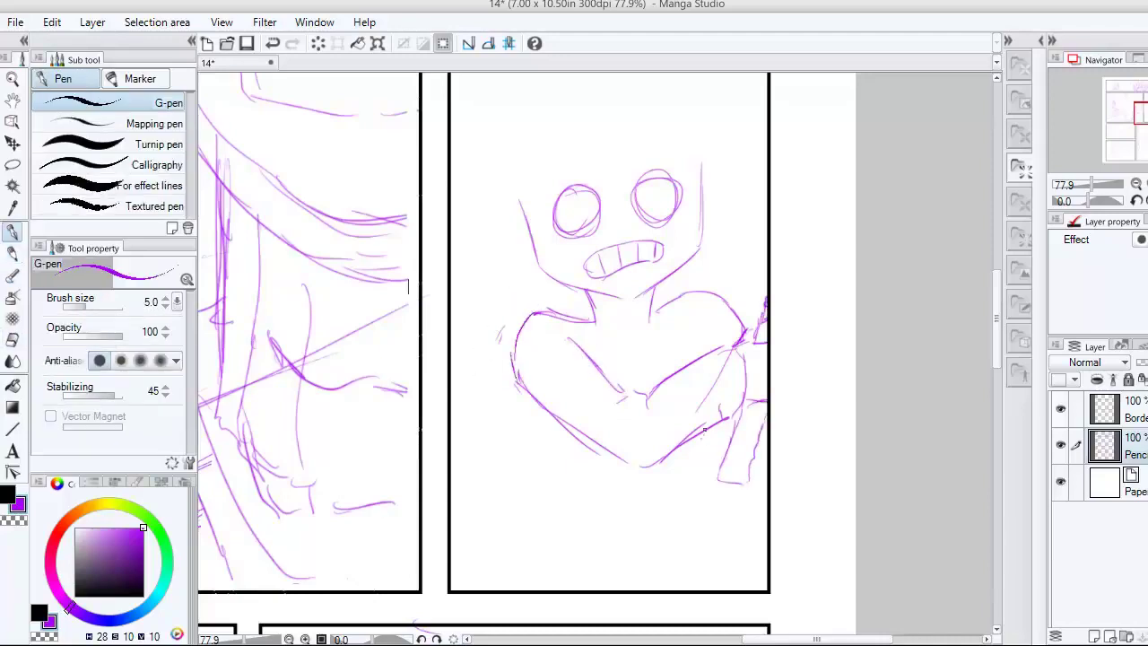
drag(684, 463, 660, 463)
key(p)
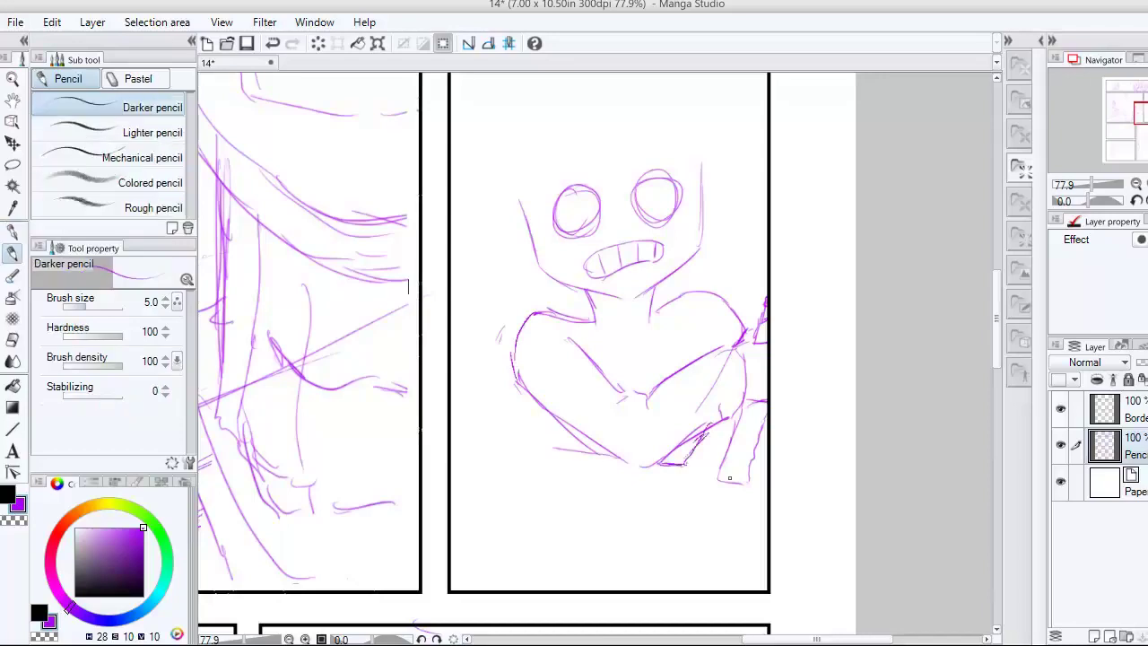
scroll(572, 343, up, 1)
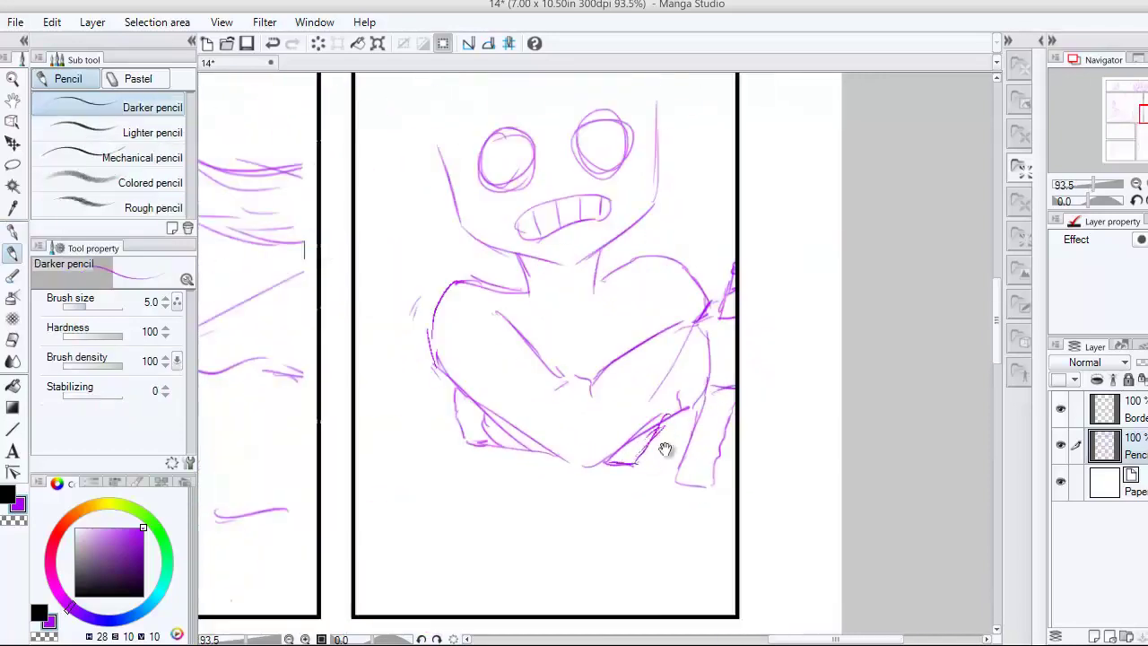
mouse_move(687, 411)
mouse_down()
mouse_move(659, 469)
mouse_move(606, 477)
mouse_move(666, 458)
mouse_up()
- Sketch the collar line across the neck and the coat front
mouse_move(492, 253)
mouse_down()
mouse_move(592, 261)
mouse_move(631, 249)
mouse_up()
drag(499, 253, 518, 299)
drag(626, 260, 617, 289)
drag(508, 283, 551, 364)
drag(617, 289, 606, 367)
drag(666, 271, 639, 341)
drag(529, 310, 616, 304)
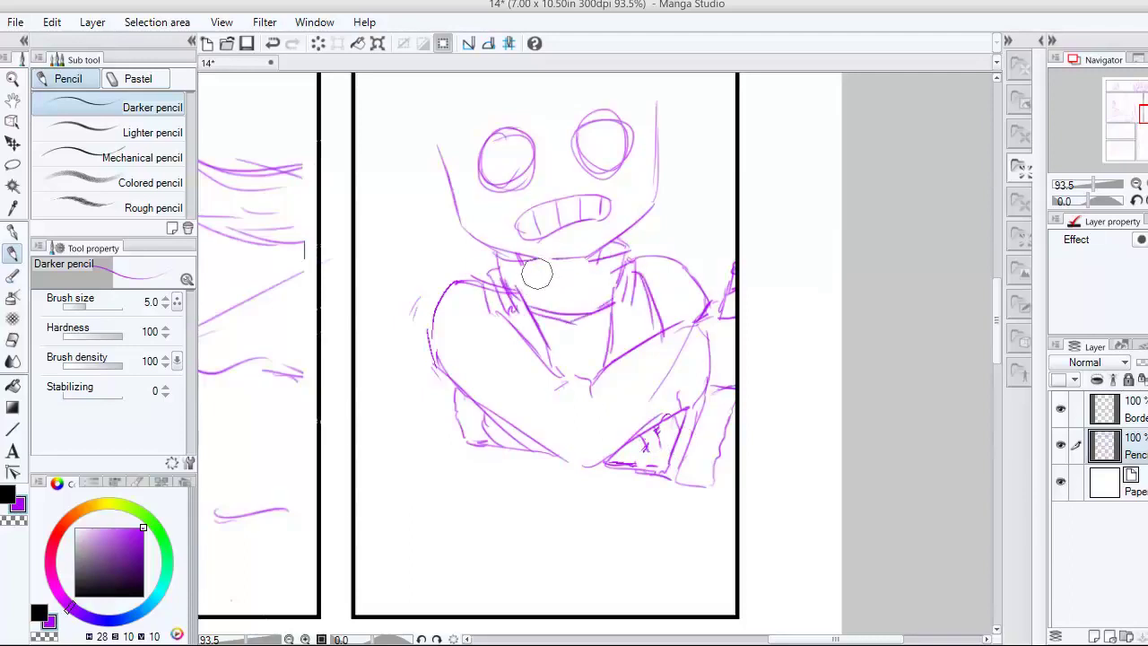
- Add coat lines across the torso, plus collar buttons and a centre line
drag(502, 274, 541, 344)
mouse_move(526, 289)
mouse_down()
mouse_move(606, 294)
mouse_move(577, 274)
mouse_up()
drag(578, 296, 582, 311)
drag(584, 315, 588, 377)
- Pencil the coat down to its hem
scroll(703, 493, down, 2)
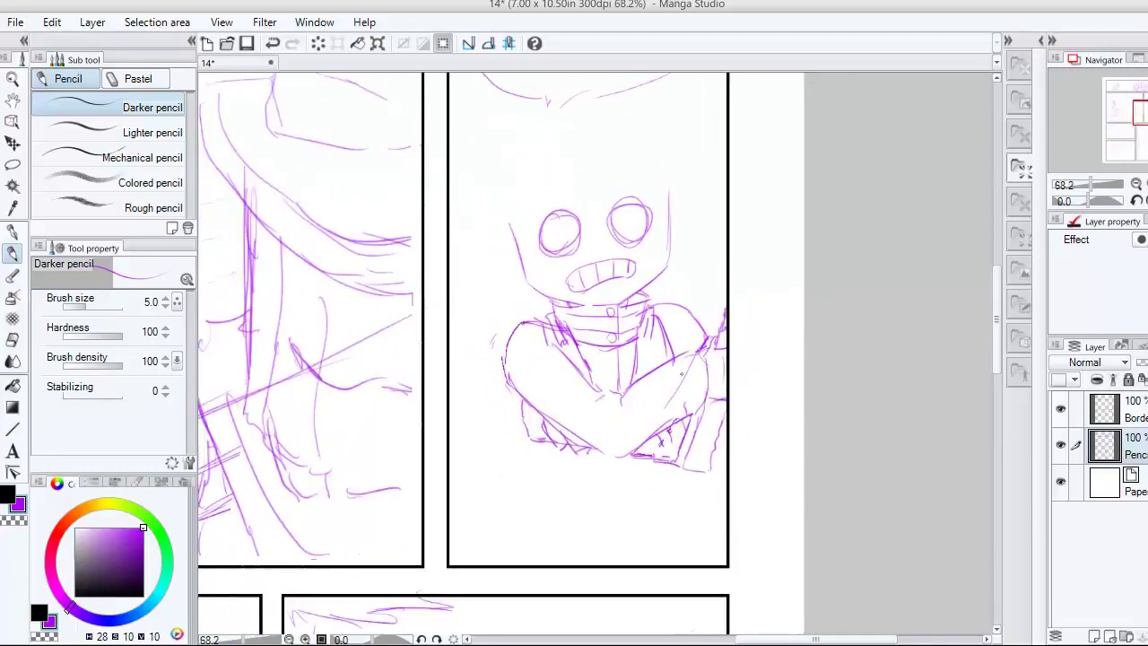
drag(590, 458, 582, 555)
mouse_move(503, 522)
mouse_down()
mouse_move(581, 542)
mouse_move(693, 542)
mouse_up()
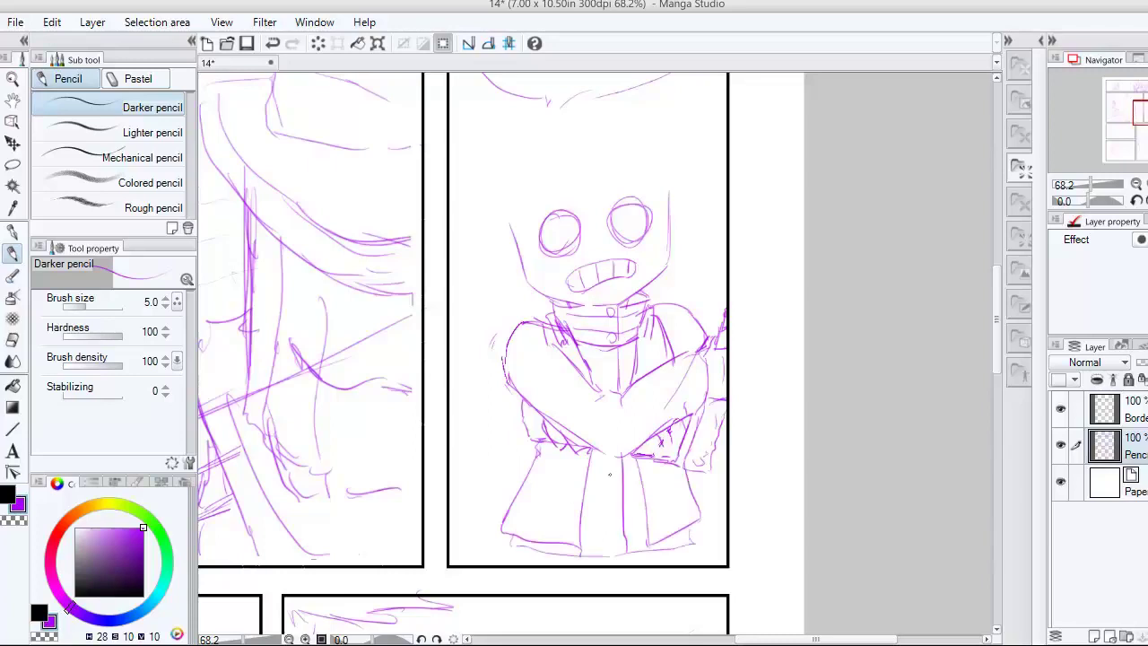
drag(615, 467, 679, 476)
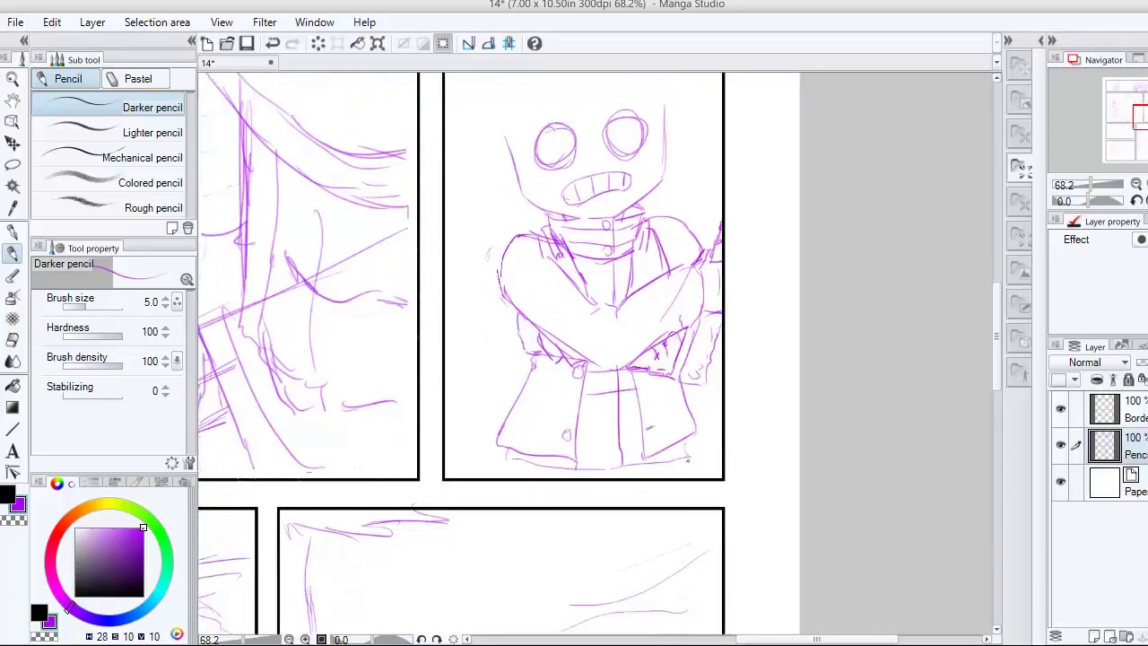
- Darken the face outline and trace the top and right of the head
scroll(677, 475, up, 2)
mouse_move(491, 350)
mouse_down()
mouse_move(524, 430)
mouse_move(624, 443)
mouse_up()
drag(623, 443, 687, 399)
drag(687, 310, 683, 406)
scroll(714, 272, down, 2)
drag(606, 222, 707, 324)
- Sketch hood flaps, a hair strand, an arc over the head and darker eye circles
drag(529, 251, 551, 342)
drag(684, 190, 722, 331)
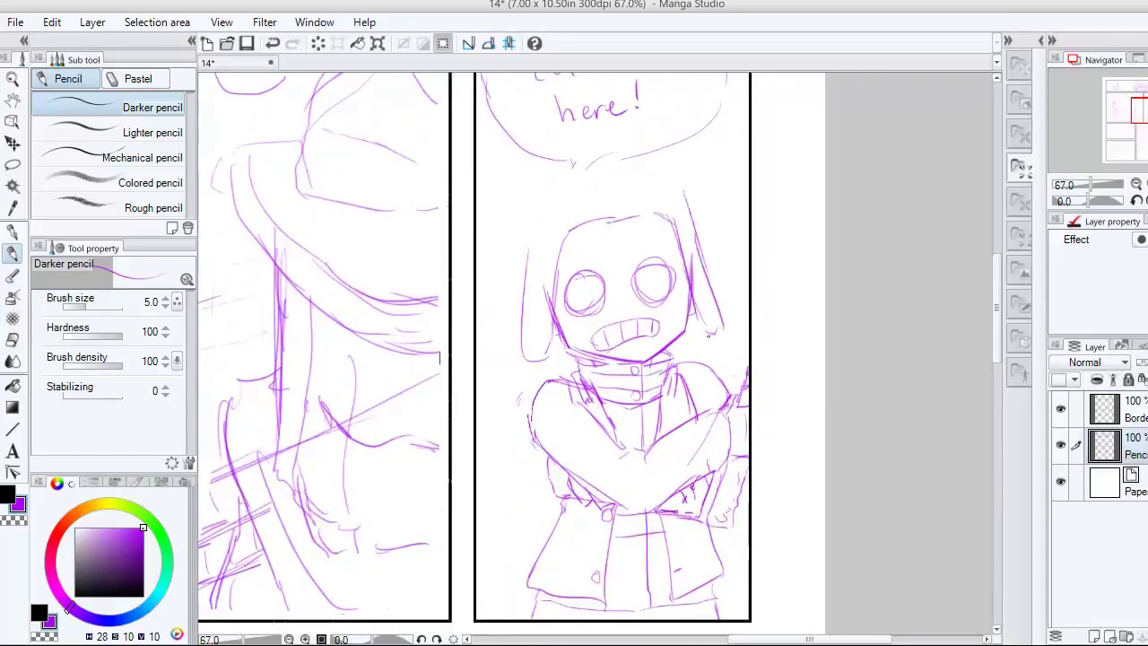
drag(538, 364, 501, 421)
drag(681, 193, 532, 244)
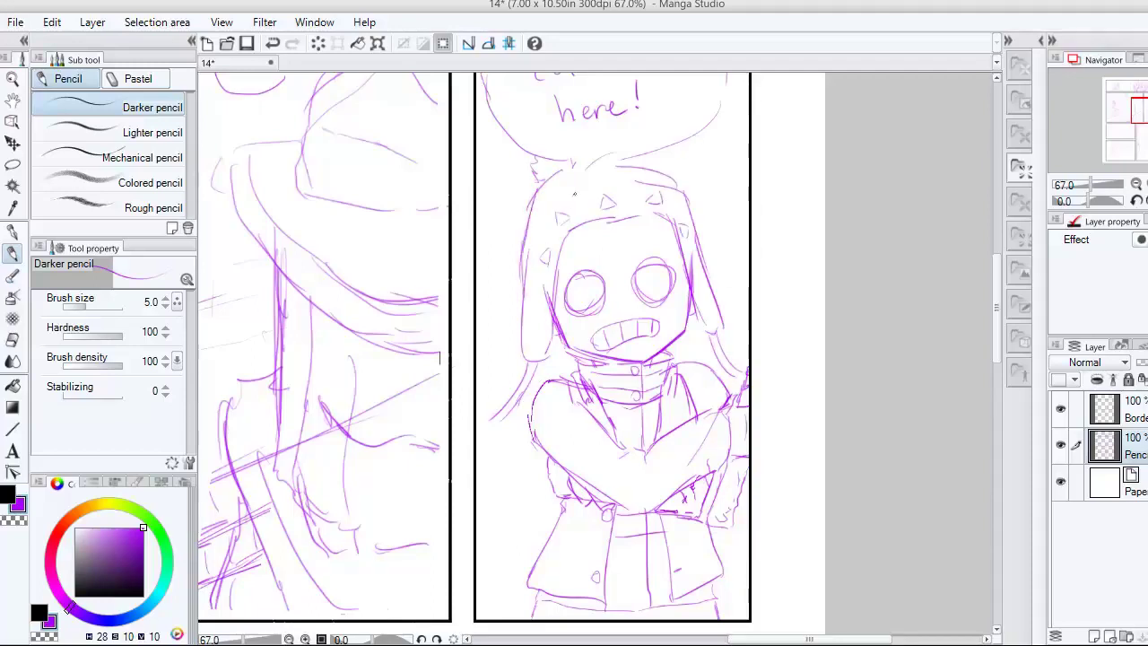
drag(593, 284, 588, 282)
drag(654, 270, 652, 271)
- Lasso-select the whole character and apply a Ctrl+T transform to reshape it
scroll(633, 260, down, 2)
key(m)
drag(699, 330, 692, 343)
key(ctrl+t)
key(Return)
- Pencil a vertical line beside the figure and strokes along the crossed arm and shoulder
click(13, 251)
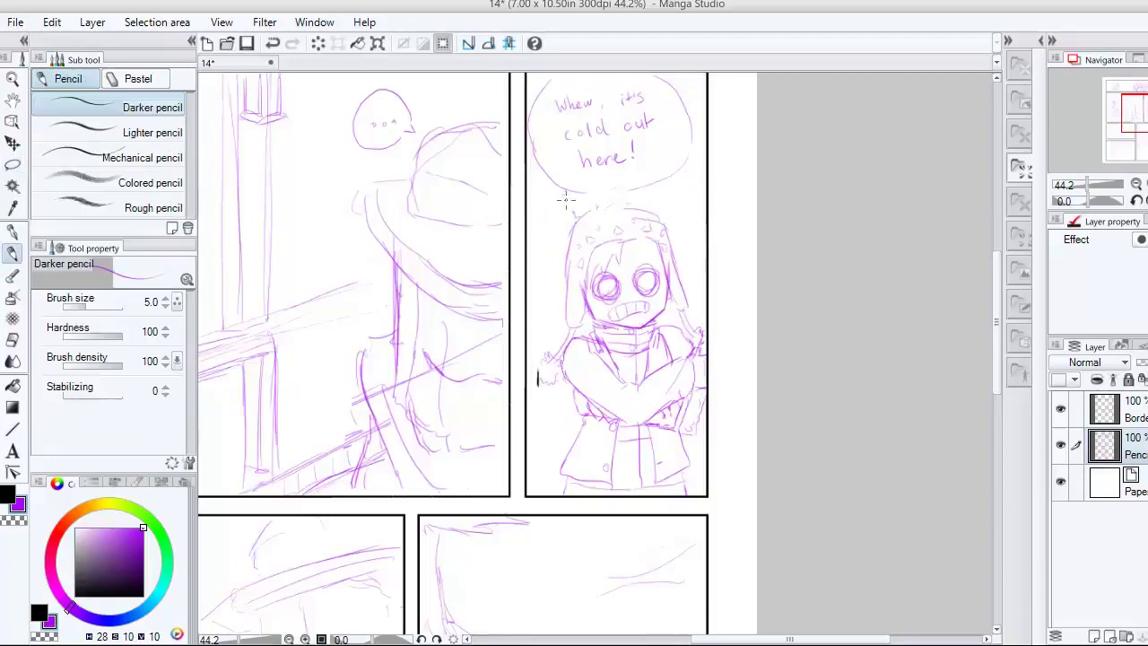
drag(554, 348, 554, 192)
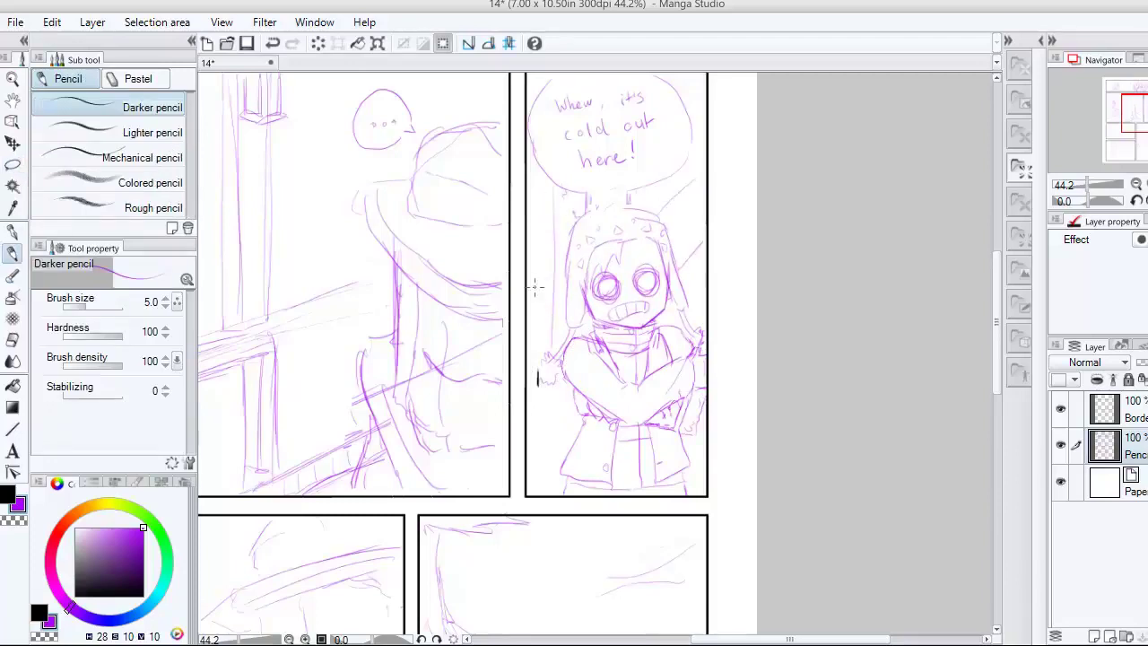
scroll(538, 454, up, 2)
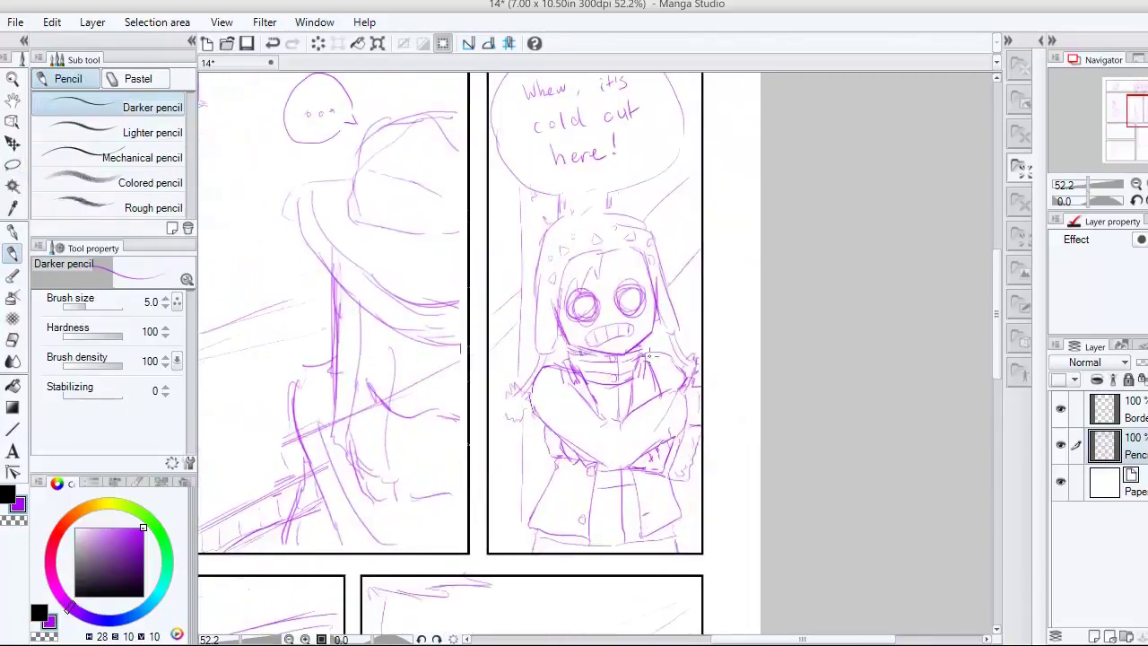
drag(648, 427, 683, 364)
drag(664, 321, 679, 329)
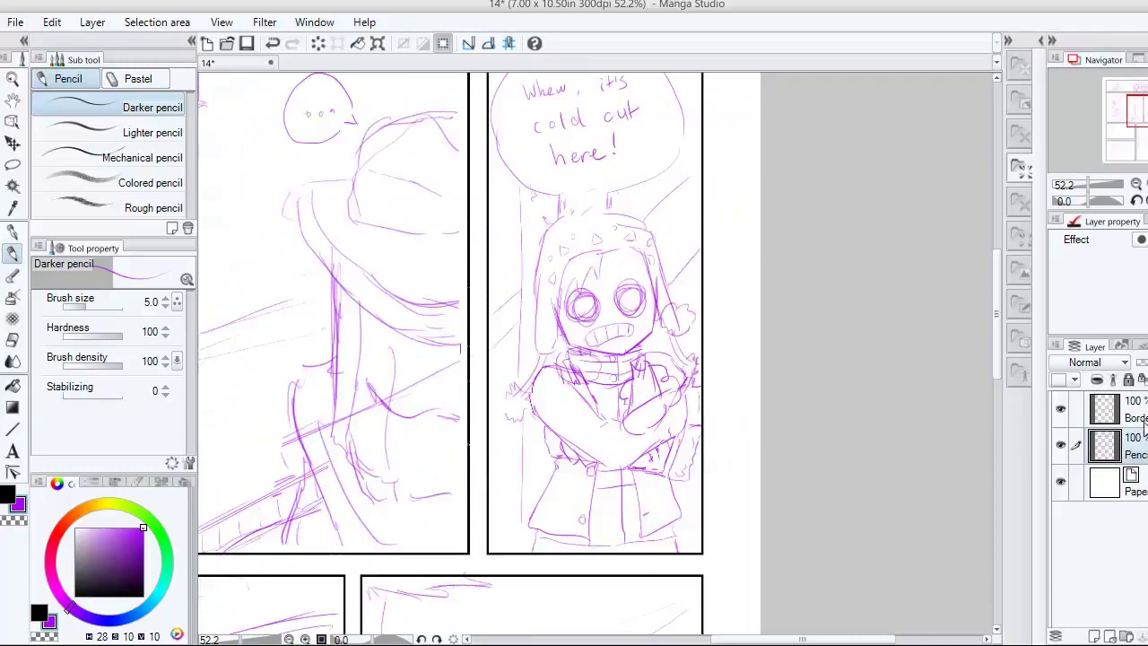
- Add a new ink layer above the sketch and ink two mitten outlines with the pen
key(ctrl+shift+n)
double_click(1136, 454)
key(p)
scroll(610, 341, up, 4)
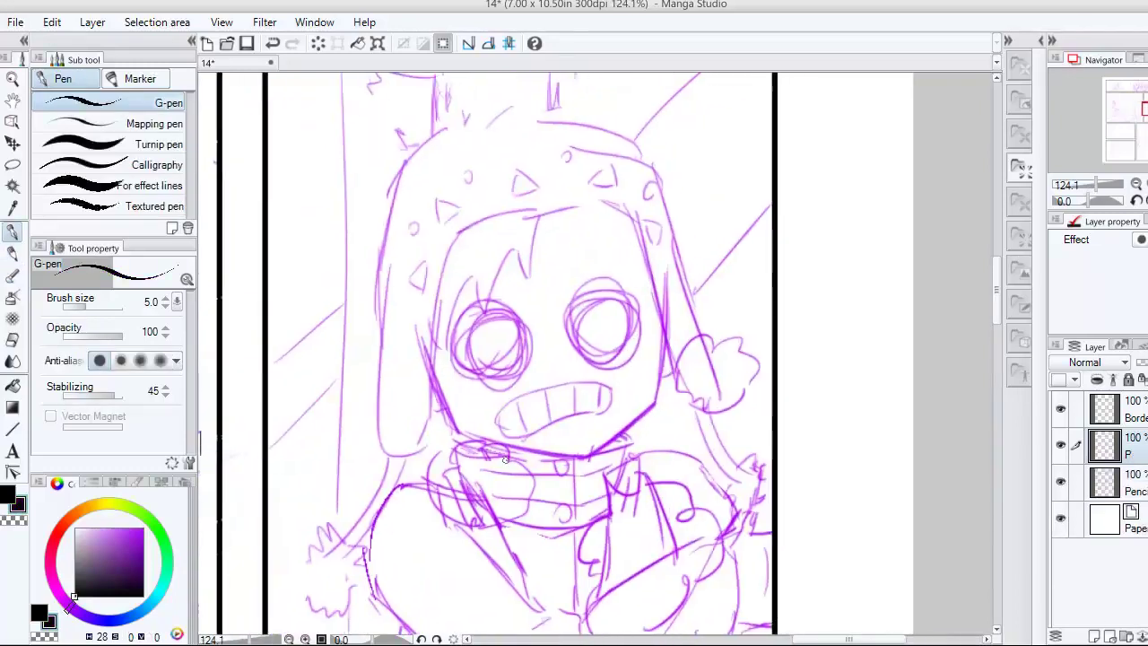
mouse_move(515, 460)
mouse_down()
mouse_move(462, 525)
mouse_move(515, 458)
mouse_move(482, 283)
mouse_up()
drag(561, 289, 606, 325)
- Ink the pom-pom, zigzag bangs and the hood outline
mouse_move(639, 238)
mouse_down()
mouse_move(709, 228)
mouse_move(682, 155)
mouse_move(633, 184)
mouse_move(667, 312)
mouse_up()
mouse_move(664, 287)
mouse_down()
mouse_move(616, 386)
mouse_move(509, 405)
mouse_move(432, 302)
mouse_move(450, 184)
mouse_move(618, 160)
mouse_move(677, 294)
mouse_up()
mouse_move(534, 169)
mouse_down()
mouse_move(489, 271)
mouse_move(436, 289)
mouse_up()
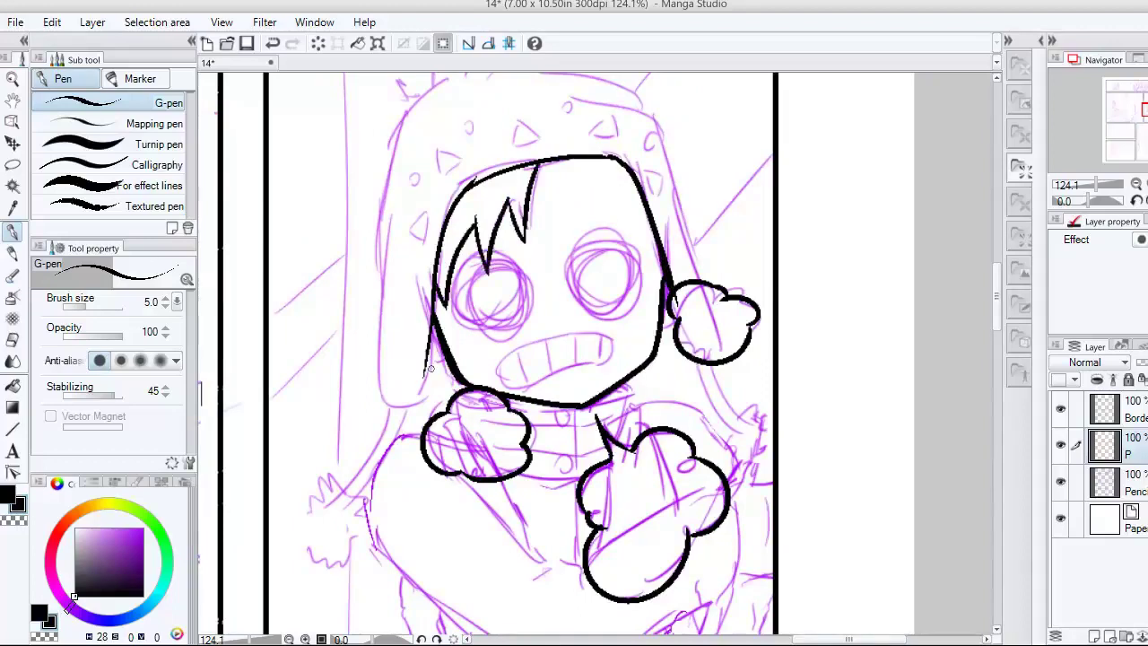
mouse_move(442, 359)
mouse_down()
mouse_move(385, 402)
mouse_move(453, 95)
mouse_move(408, 171)
mouse_up()
mouse_move(655, 355)
mouse_down()
mouse_move(632, 260)
mouse_move(525, 174)
mouse_up()
mouse_move(615, 201)
mouse_down()
mouse_move(419, 153)
mouse_move(370, 178)
mouse_up()
- Ink a spiky tuft on the hood, the mouth, teeth and both eyes
mouse_move(469, 141)
mouse_down()
mouse_move(462, 121)
mouse_move(413, 94)
mouse_move(386, 106)
mouse_move(377, 146)
mouse_move(394, 36)
mouse_up()
drag(583, 314, 547, 316)
drag(575, 292, 575, 314)
mouse_move(583, 199)
mouse_down()
mouse_move(549, 261)
mouse_move(616, 216)
mouse_move(556, 270)
mouse_move(544, 220)
mouse_up()
mouse_move(476, 215)
mouse_down()
mouse_move(440, 264)
mouse_move(507, 242)
mouse_move(466, 287)
mouse_move(494, 234)
mouse_move(495, 255)
mouse_up()
- Ink the pattern of small triangles and dots on the hat
scroll(538, 269, up, 1)
scroll(538, 269, up, 1)
drag(399, 262, 385, 296)
drag(363, 350, 346, 381)
drag(430, 215, 444, 235)
drag(619, 215, 601, 247)
drag(569, 188, 574, 210)
drag(691, 234, 695, 255)
drag(696, 289, 682, 321)
- Ink the collar and scarf outline with a thickened collar top line
mouse_move(709, 605)
mouse_down()
mouse_move(681, 326)
mouse_move(608, 394)
mouse_up()
drag(566, 445, 473, 447)
drag(394, 316, 370, 344)
mouse_move(552, 348)
mouse_down()
mouse_move(551, 445)
mouse_move(479, 442)
mouse_up()
drag(552, 241, 552, 253)
drag(459, 335, 549, 348)
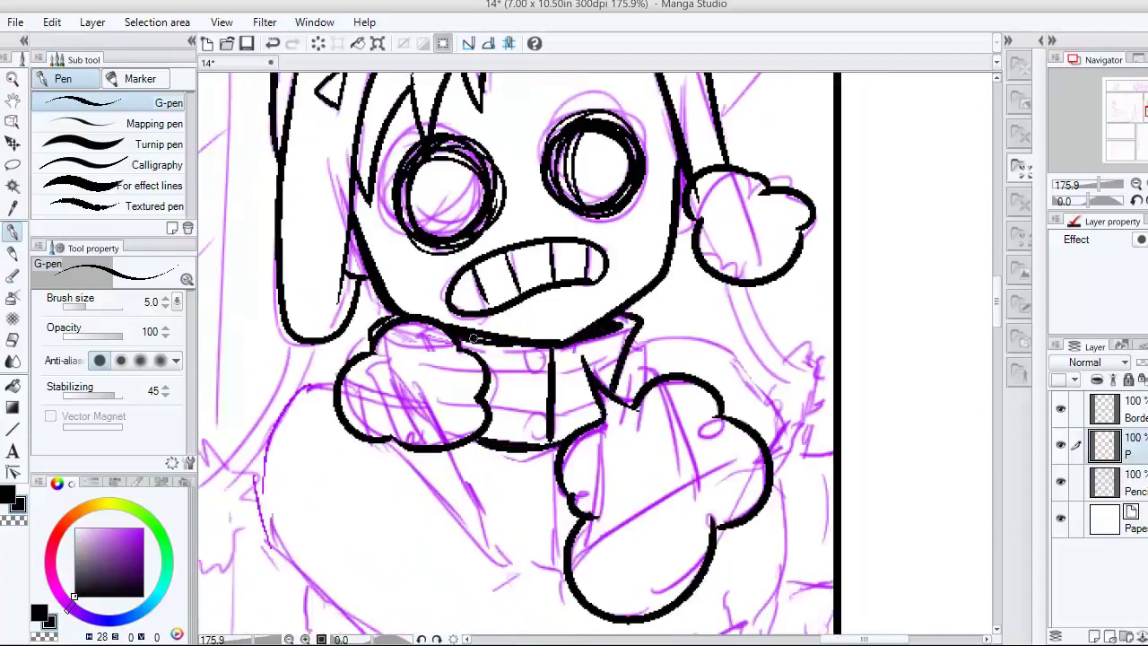
- Ink stripes on the scarf and its two buttons
drag(491, 382, 616, 364)
drag(492, 413, 597, 401)
drag(529, 349, 531, 358)
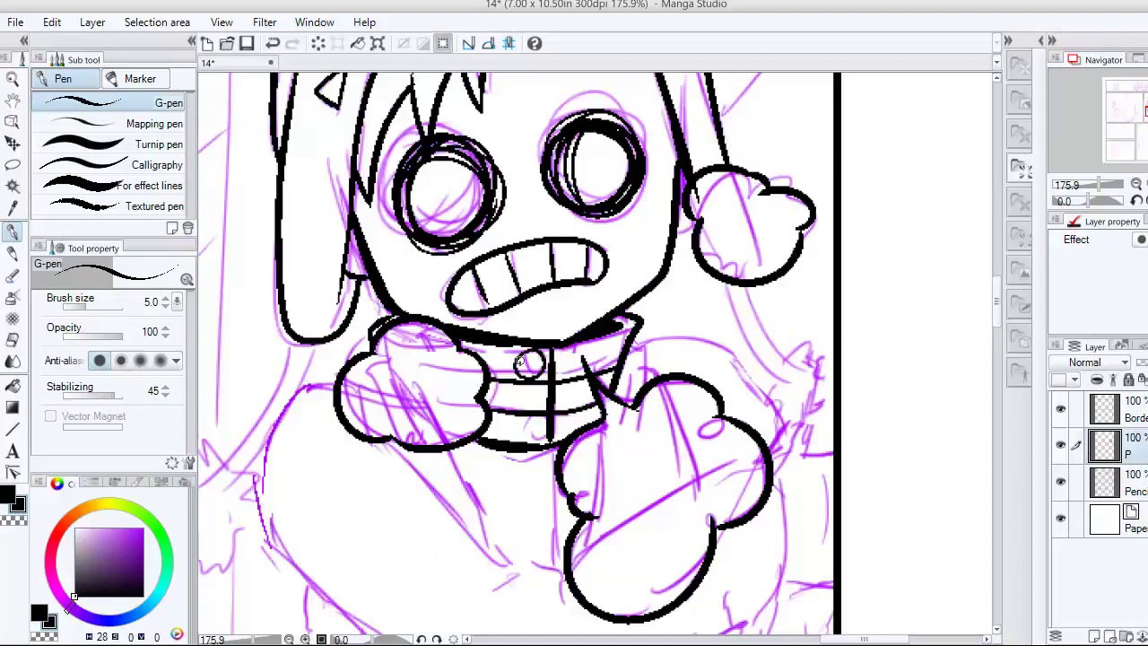
drag(529, 418, 538, 418)
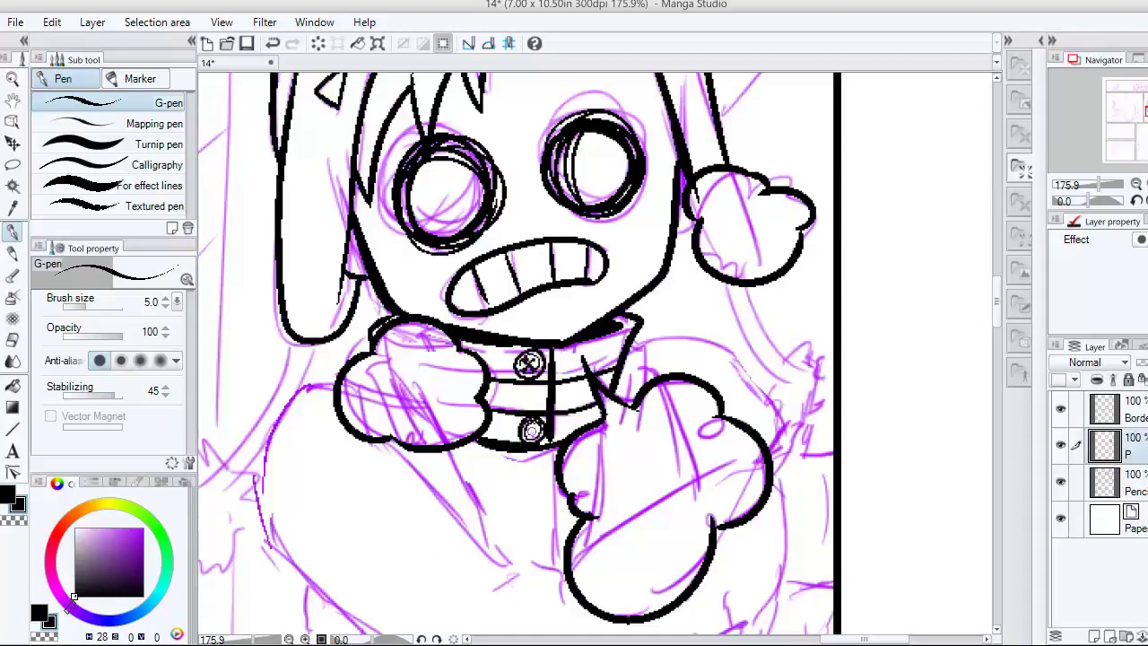
- Ink the diagonal jacket line, the V-shaped collar point and the crossed-arm outline
scroll(521, 358, down, 2)
mouse_move(433, 360)
mouse_down()
mouse_move(531, 467)
mouse_move(499, 502)
mouse_up()
mouse_move(543, 459)
mouse_down()
mouse_move(548, 529)
mouse_move(570, 511)
mouse_up()
drag(368, 316, 533, 579)
mouse_move(614, 572)
mouse_down()
mouse_move(736, 462)
mouse_move(738, 390)
mouse_up()
drag(738, 475, 624, 386)
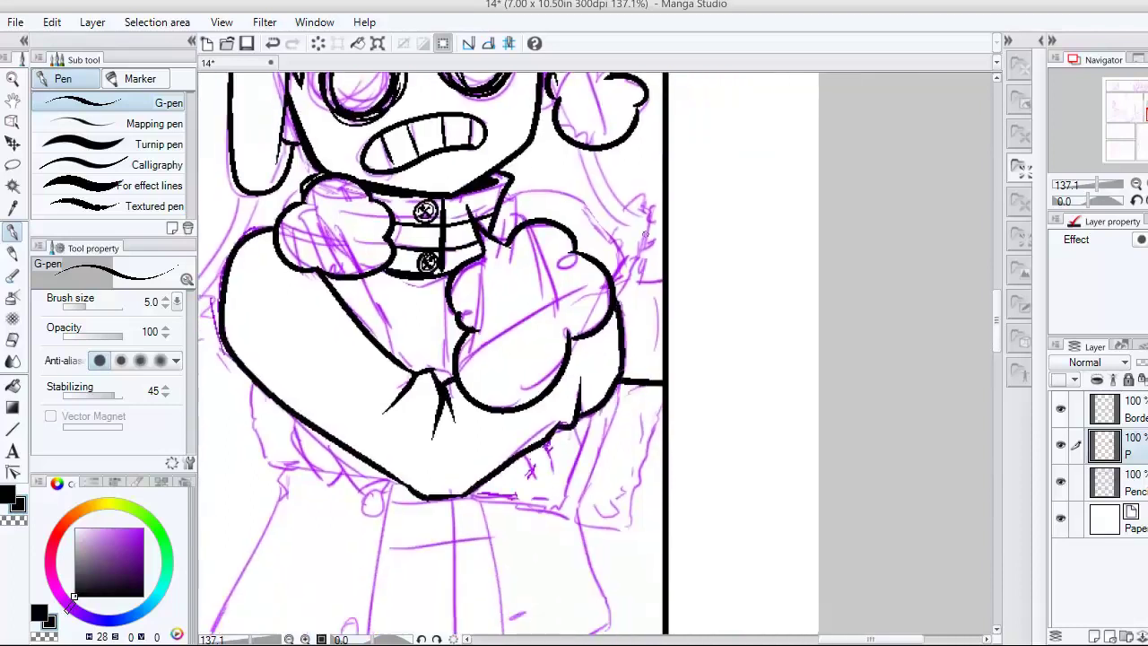
- Ink the right sleeve cuff, the hand outline and its fingers
mouse_move(635, 267)
mouse_down()
mouse_move(662, 285)
mouse_move(653, 378)
mouse_up()
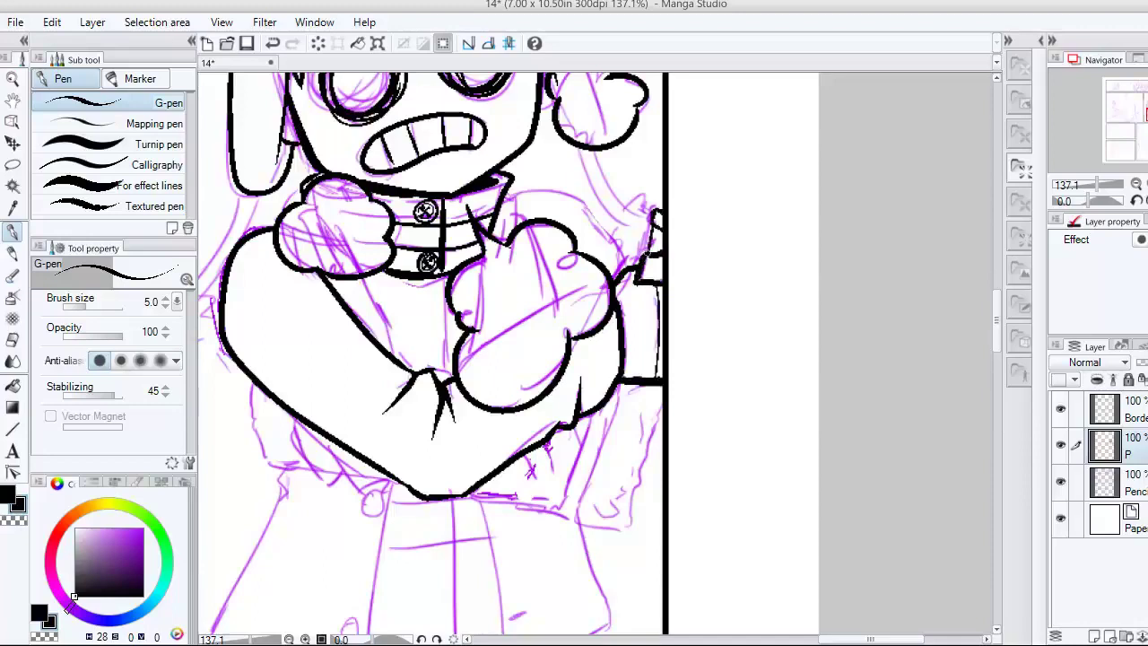
mouse_move(622, 377)
mouse_down()
mouse_move(583, 513)
mouse_move(633, 528)
mouse_move(659, 409)
mouse_up()
drag(607, 518, 635, 464)
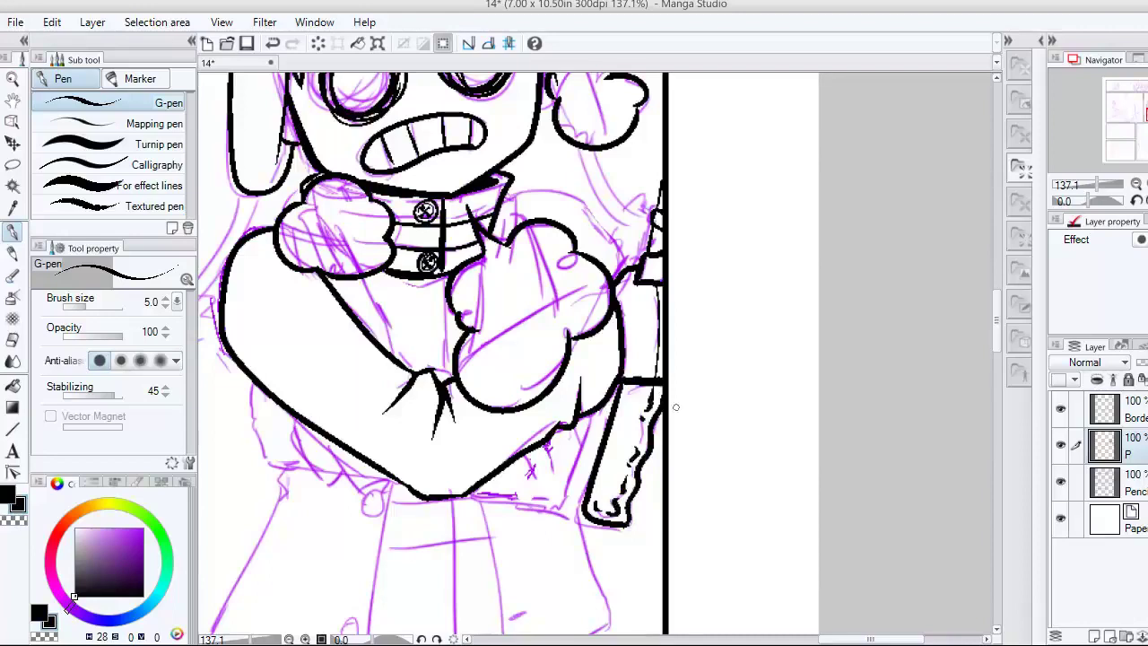
scroll(642, 358, down, 2)
scroll(631, 289, up, 3)
- Ink the curving right arm outline and the spiky pom-pom on the left
drag(527, 321, 512, 342)
mouse_move(531, 298)
mouse_down()
mouse_move(615, 325)
mouse_move(628, 368)
mouse_up()
drag(593, 250, 655, 325)
drag(538, 359, 709, 330)
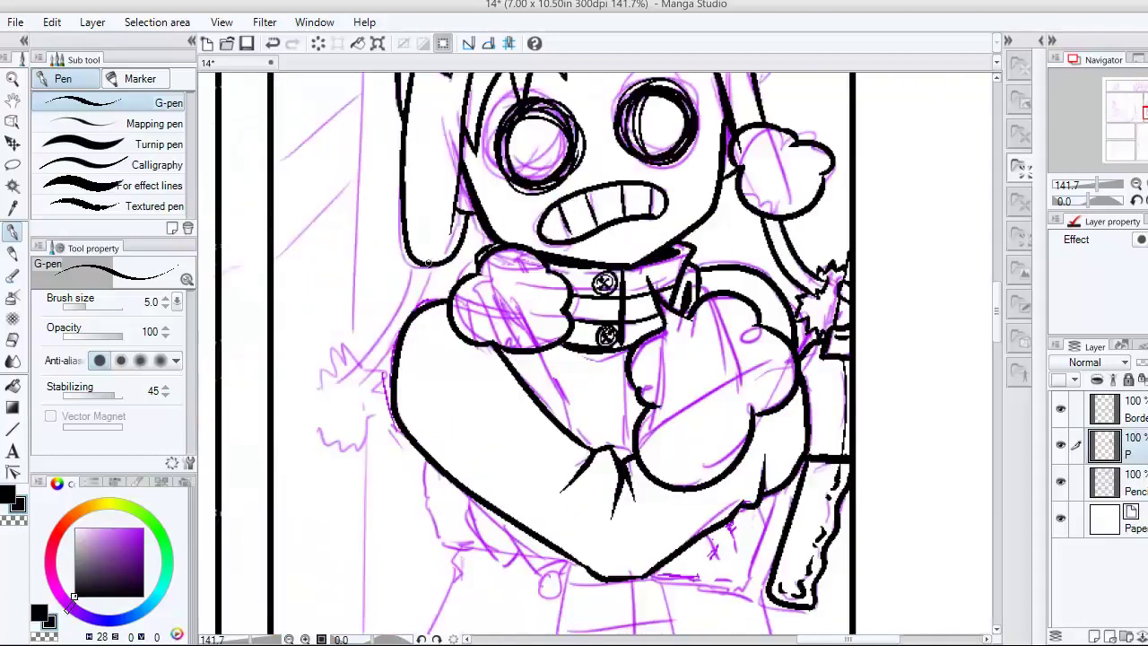
mouse_move(428, 267)
mouse_down()
mouse_move(368, 358)
mouse_move(330, 350)
mouse_up()
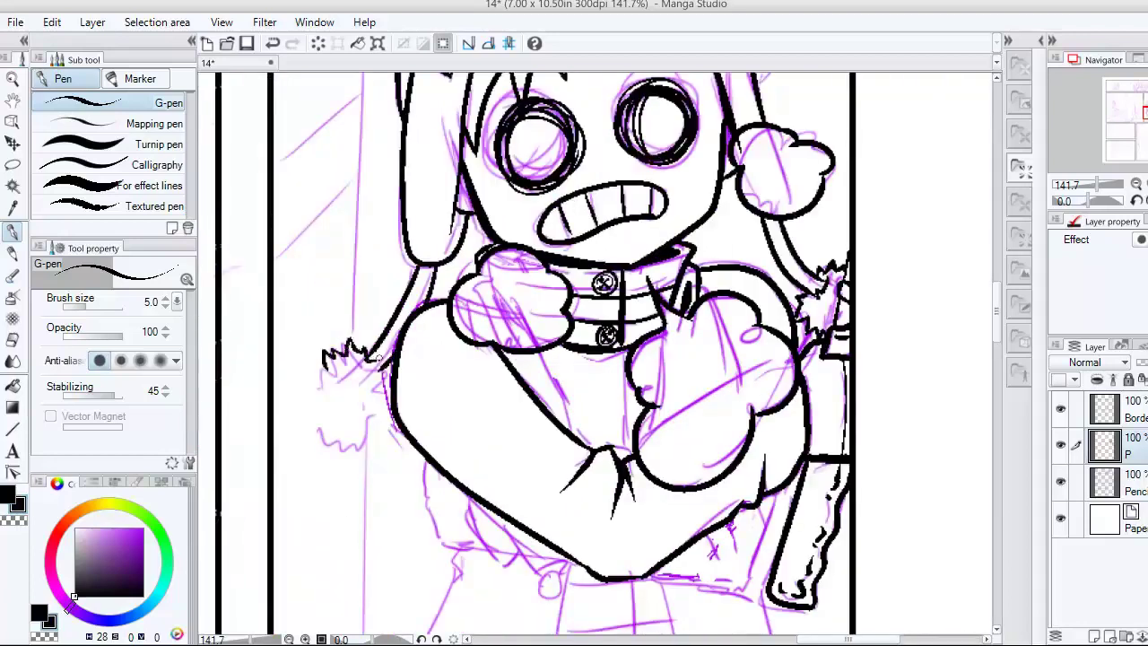
drag(314, 390, 326, 419)
- Ink the lower-left arm, both coat edges with the hem, and a coat button
scroll(592, 359, down, 5)
scroll(592, 359, up, 3)
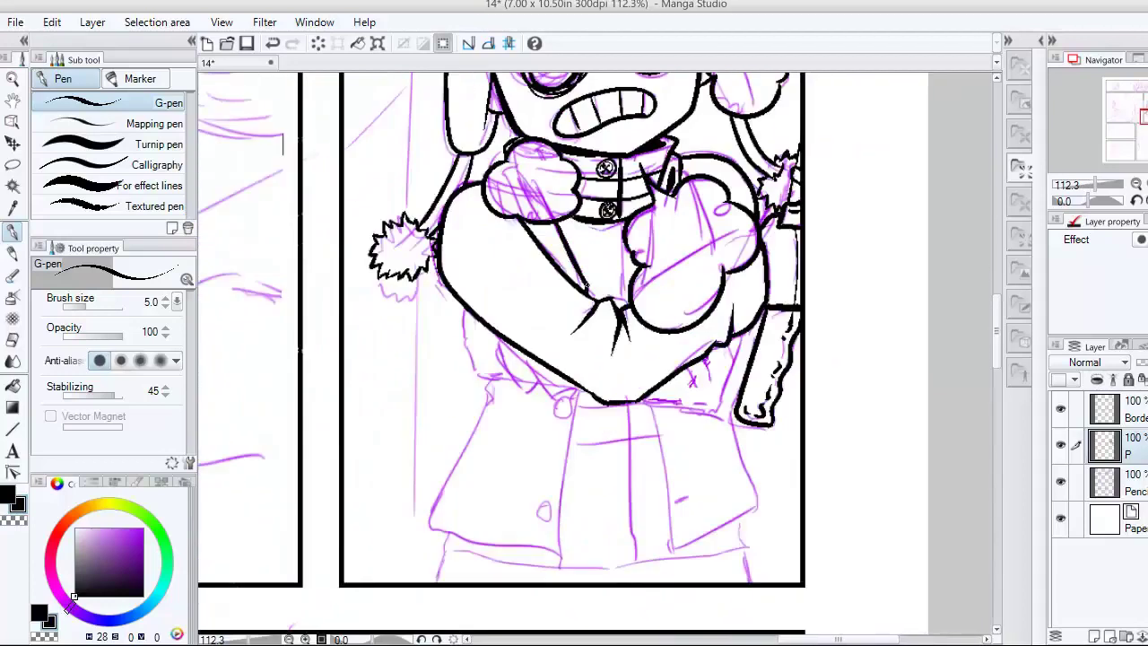
drag(555, 395, 498, 342)
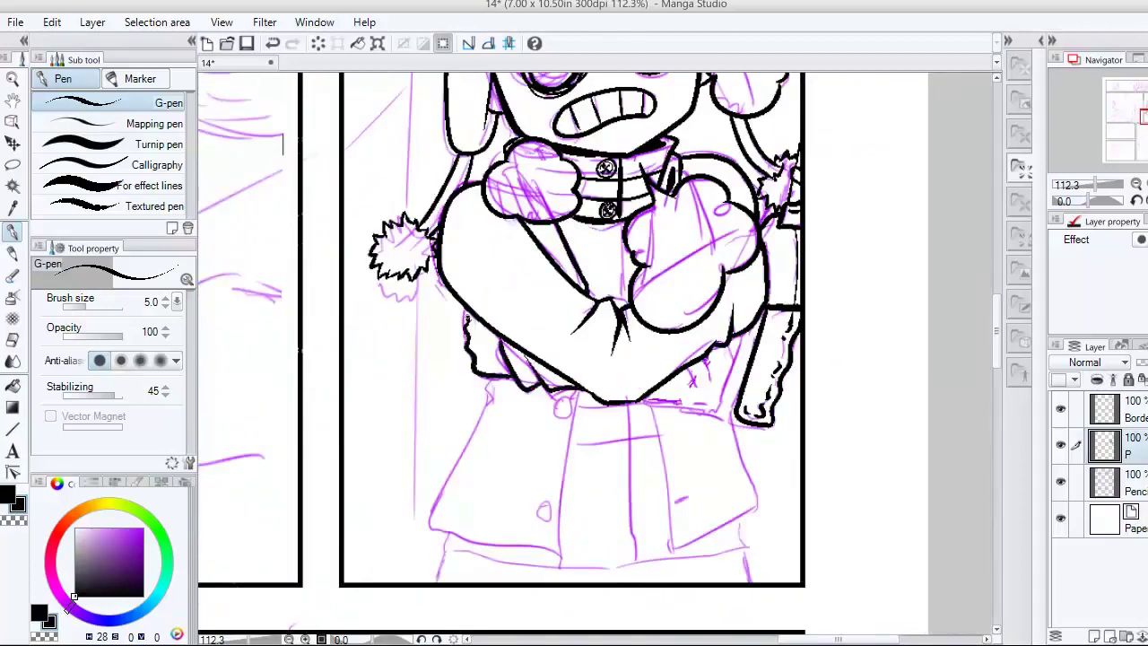
mouse_move(487, 389)
mouse_down()
mouse_move(509, 425)
mouse_move(430, 522)
mouse_up()
mouse_move(576, 392)
mouse_down()
mouse_move(556, 529)
mouse_move(430, 522)
mouse_up()
scroll(558, 411, up, 2)
drag(569, 411, 546, 428)
scroll(565, 406, down, 3)
- Ink the right coat flap, the bottom hem, both leg lines and the centre coat lines
mouse_move(828, 326)
mouse_down()
mouse_move(712, 266)
mouse_move(679, 446)
mouse_move(707, 278)
mouse_up()
mouse_move(578, 257)
mouse_down()
mouse_move(612, 485)
mouse_move(751, 416)
mouse_move(698, 235)
mouse_up()
drag(723, 456, 764, 369)
mouse_move(776, 395)
mouse_down()
mouse_move(407, 413)
mouse_move(279, 371)
mouse_up()
drag(286, 395, 269, 444)
drag(769, 398, 779, 446)
drag(579, 154, 592, 413)
drag(499, 155, 543, 154)
drag(500, 205, 624, 203)
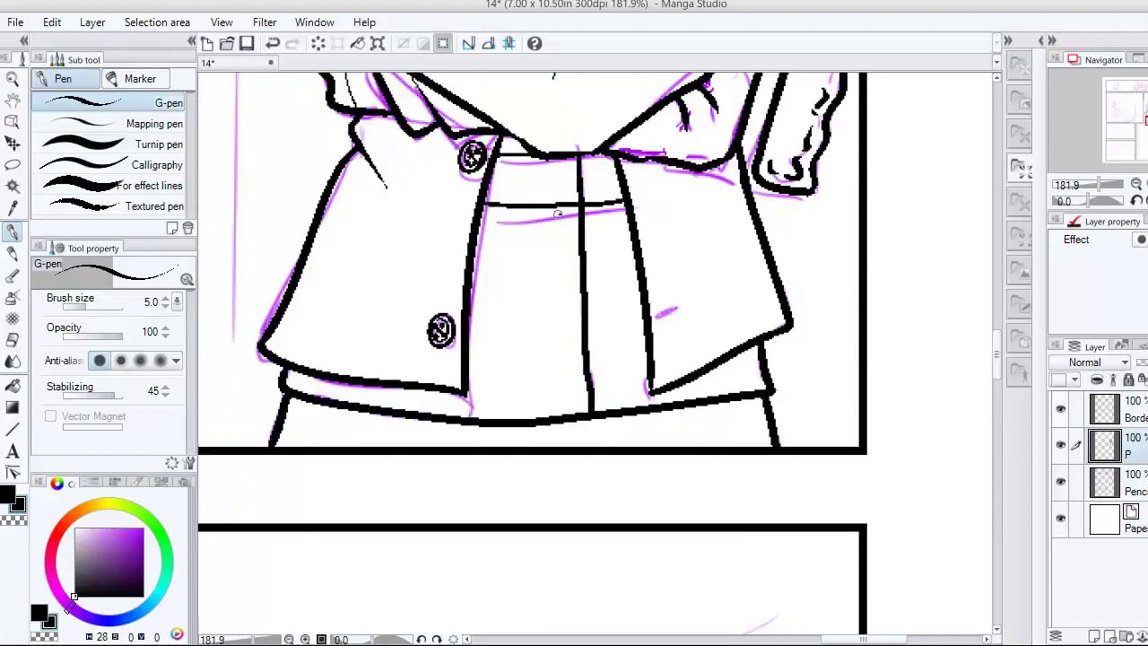
- Ink a detailed coat button and a short vertical stroke
scroll(556, 224, up, 2)
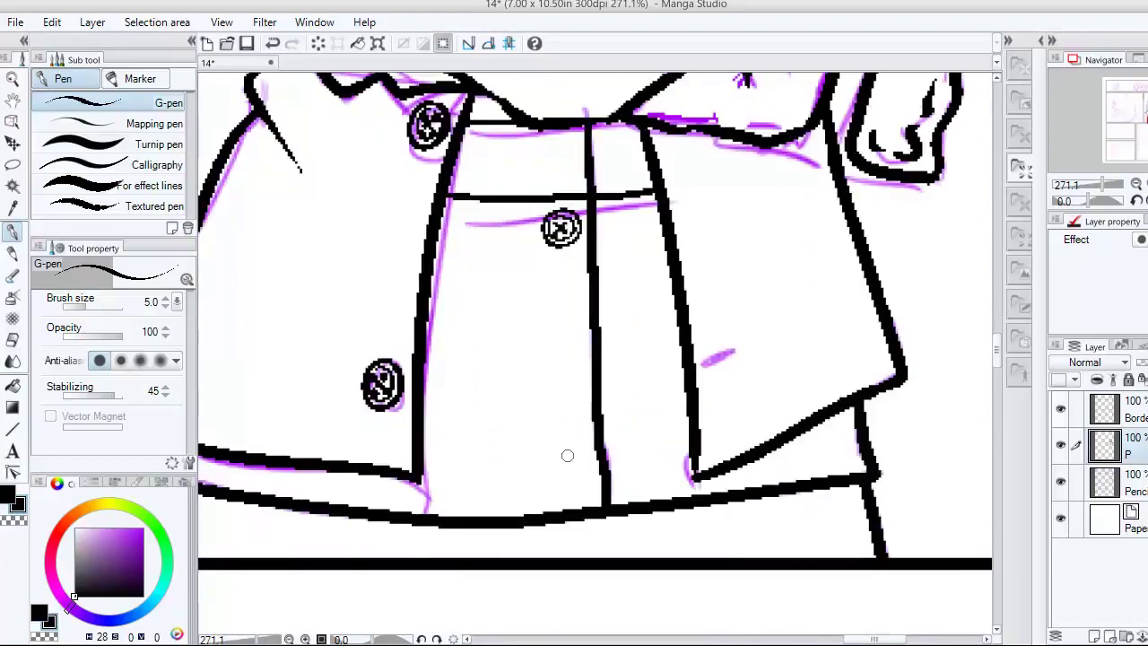
drag(569, 449, 574, 469)
scroll(569, 464, down, 3)
scroll(657, 432, down, 2)
scroll(628, 355, up, 2)
drag(583, 285, 584, 402)
scroll(583, 404, down, 2)
scroll(465, 351, down, 1)
- On the Border layer, ink the speech bubble outline and its tail with the G-pen
click(1105, 408)
scroll(700, 341, up, 2)
drag(679, 159, 702, 334)
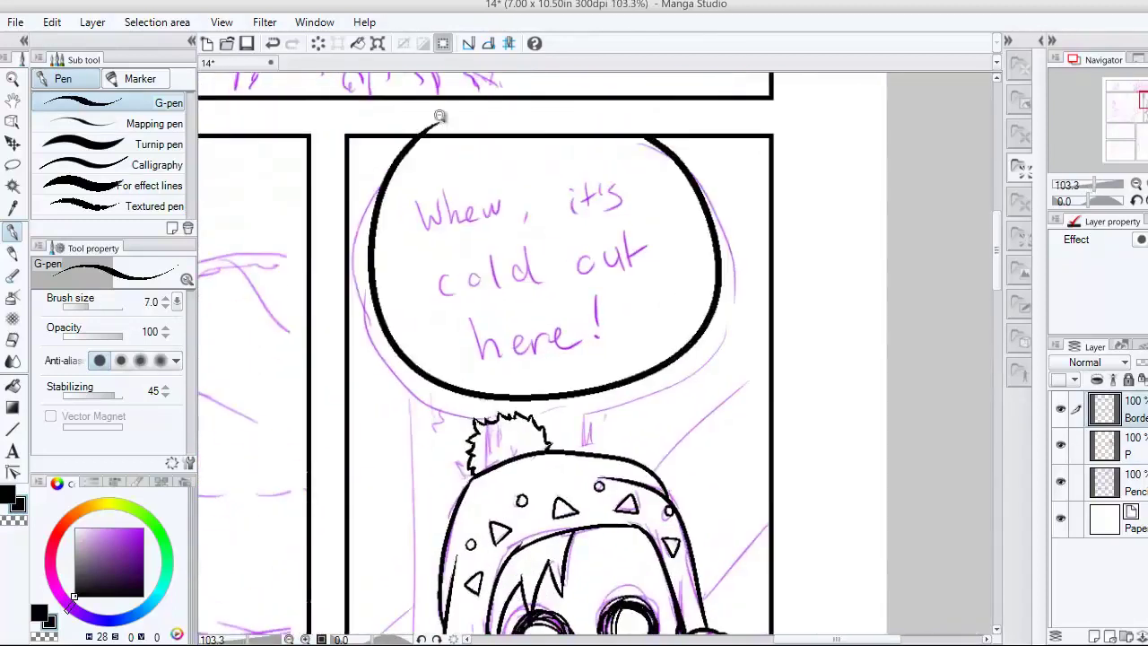
drag(431, 130, 367, 402)
scroll(484, 85, up, 2)
scroll(392, 128, down, 1)
scroll(646, 377, up, 1)
mouse_move(642, 365)
mouse_down()
mouse_move(648, 414)
mouse_move(659, 369)
mouse_up()
scroll(664, 359, down, 1)
scroll(671, 328, down, 2)
scroll(725, 333, down, 2)
- On a new layer B, draw straight vertical door-frame lines beside the boy and his hat
click(1105, 482)
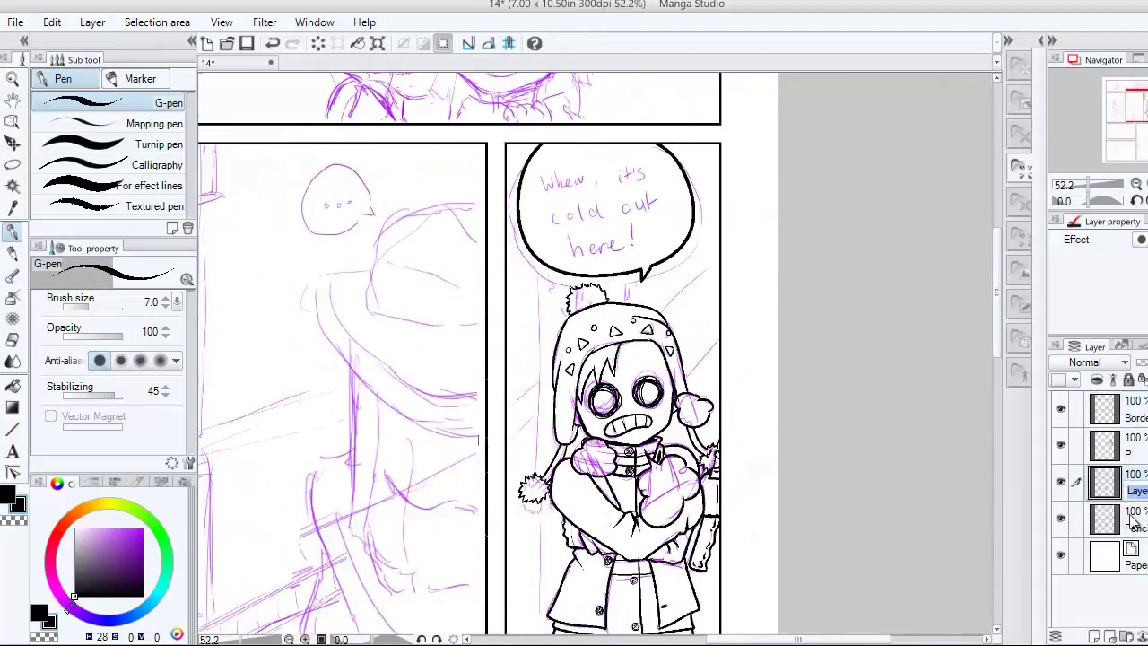
scroll(539, 230, down, 2)
key(u)
scroll(539, 230, down, 1)
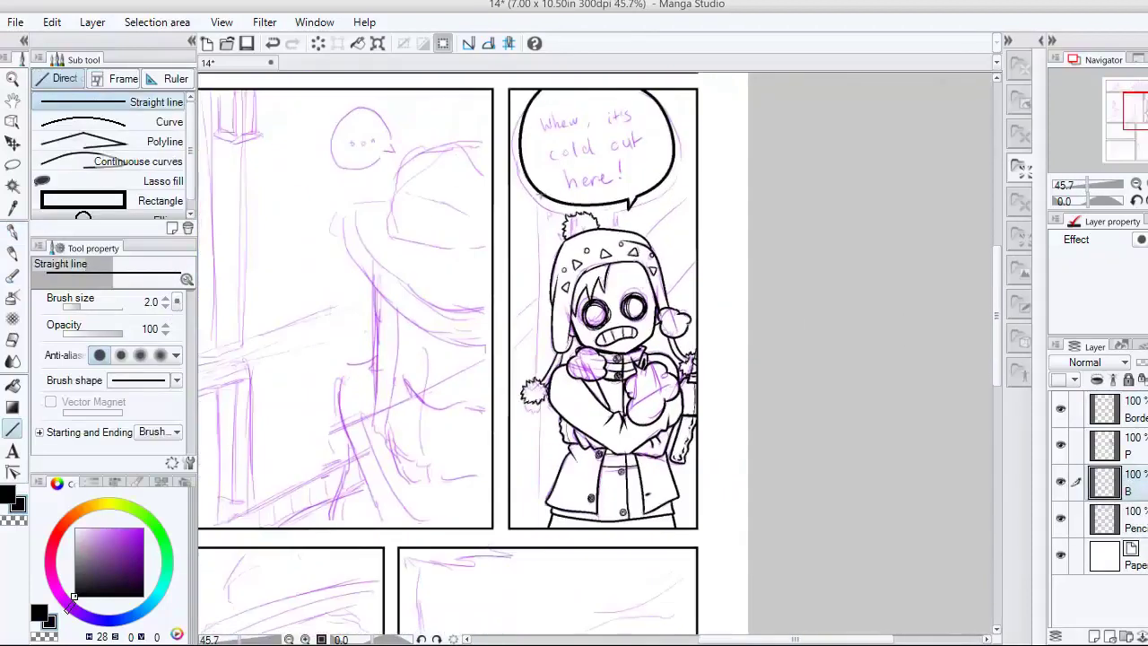
drag(539, 208, 539, 527)
drag(561, 205, 560, 251)
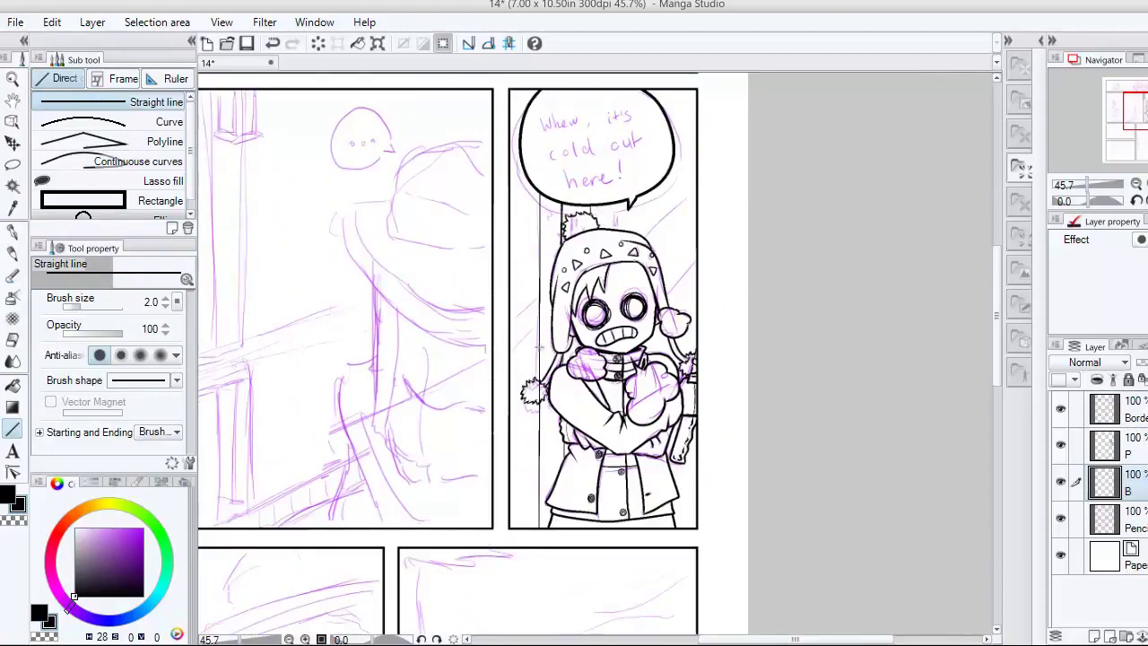
scroll(859, 457, up, 3)
- Hide the Pencil sketch layer and use Auto select on the inked layer P
scroll(859, 457, down, 2)
click(1061, 518)
key(w)
scroll(597, 553, up, 3)
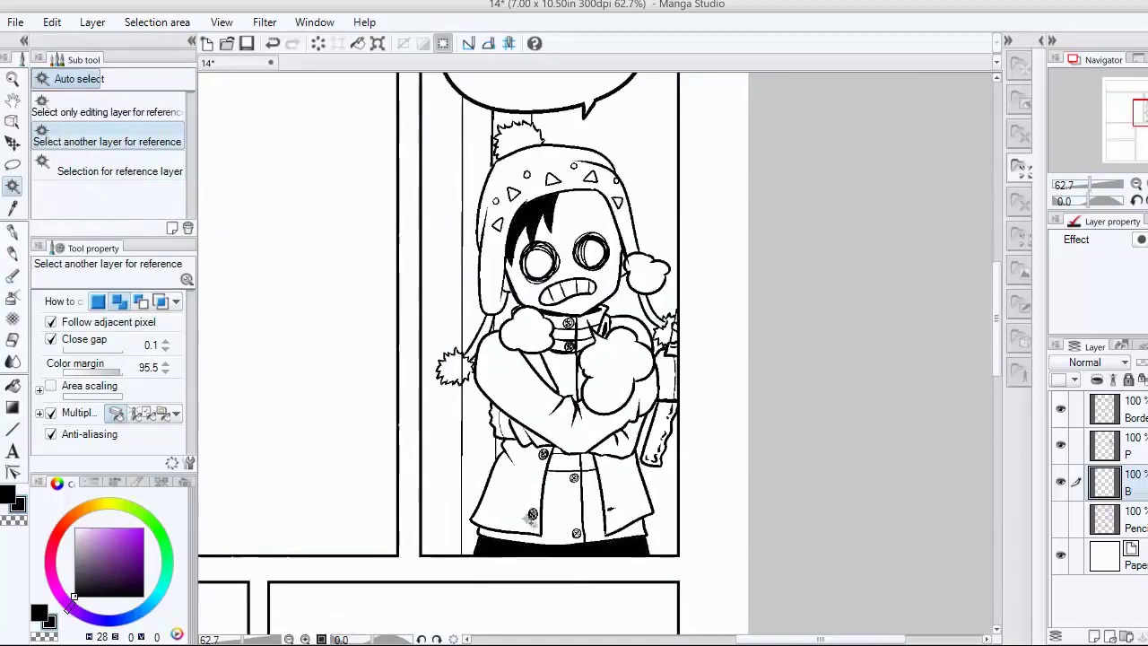
click(595, 552)
scroll(382, 272, up, 2)
scroll(657, 252, up, 3)
scroll(657, 251, up, 2)
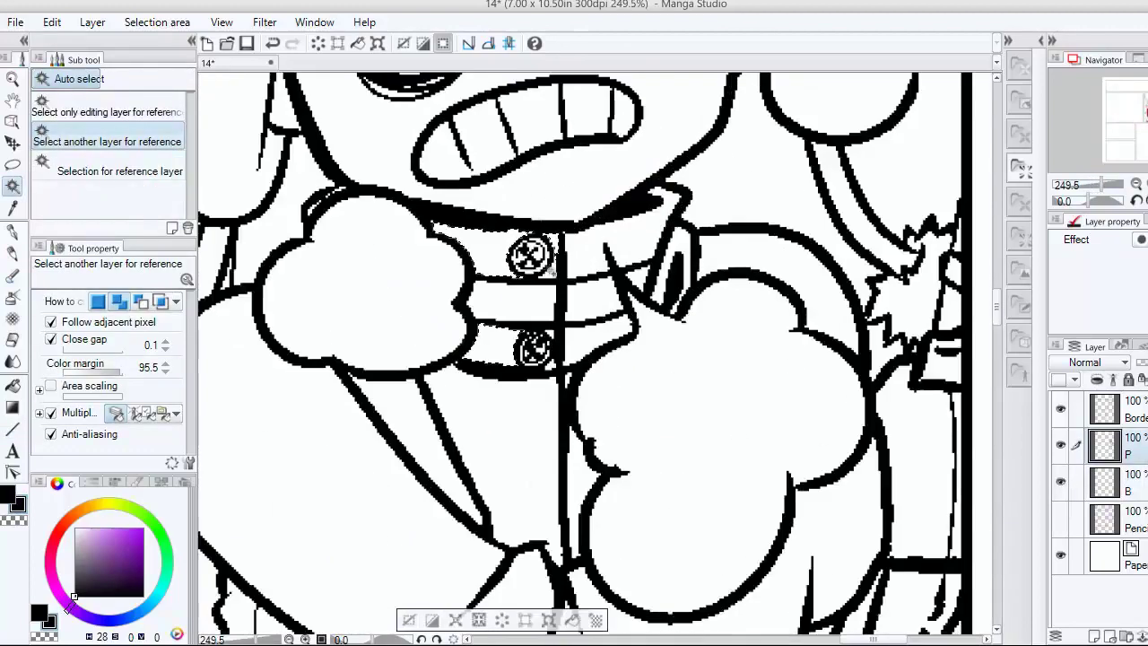
scroll(466, 251, down, 4)
- Apply Simple tone screentone to the boy's collar and pants
click(769, 251)
click(627, 491)
click(664, 526)
click(769, 251)
- Select the hat and fill it with Simple tone screentone
scroll(700, 184, up, 3)
click(698, 184)
click(664, 503)
click(769, 251)
scroll(768, 251, down, 3)
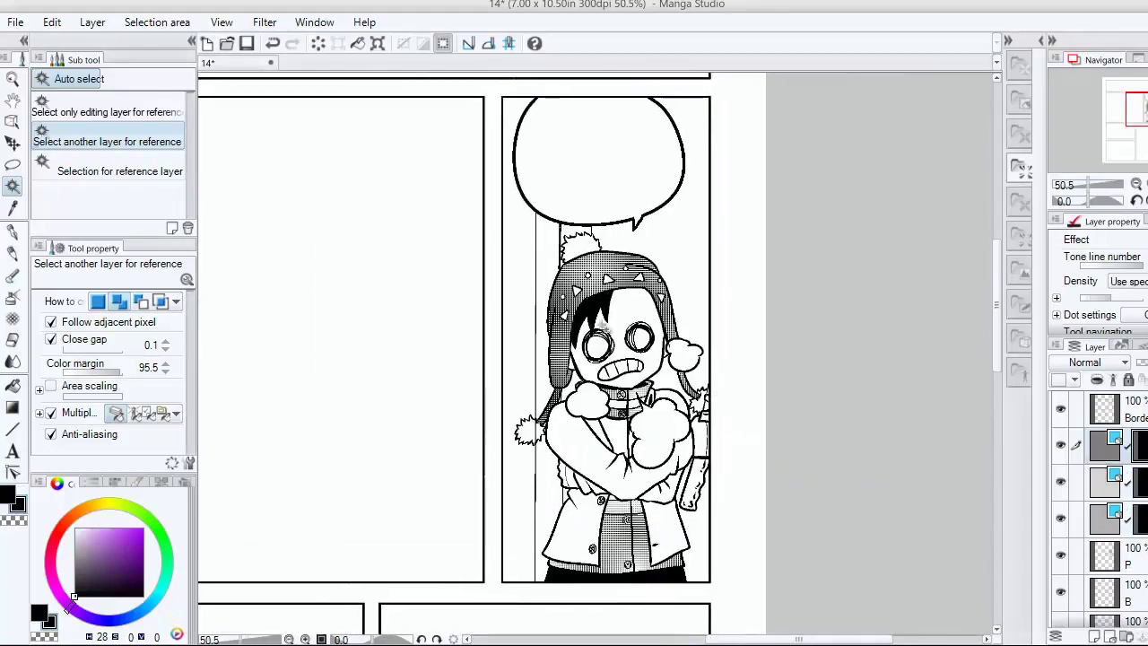
- Select the panel background and fill it with Simple tone screentone
click(524, 297)
scroll(524, 298, up, 2)
scroll(523, 298, up, 2)
scroll(523, 298, down, 2)
scroll(644, 453, down, 2)
click(668, 607)
click(769, 254)
- Reactivate layer B, toggle the background tone to compare, and inspect the top tone layer
scroll(644, 453, up, 2)
click(644, 453)
scroll(595, 421, down, 3)
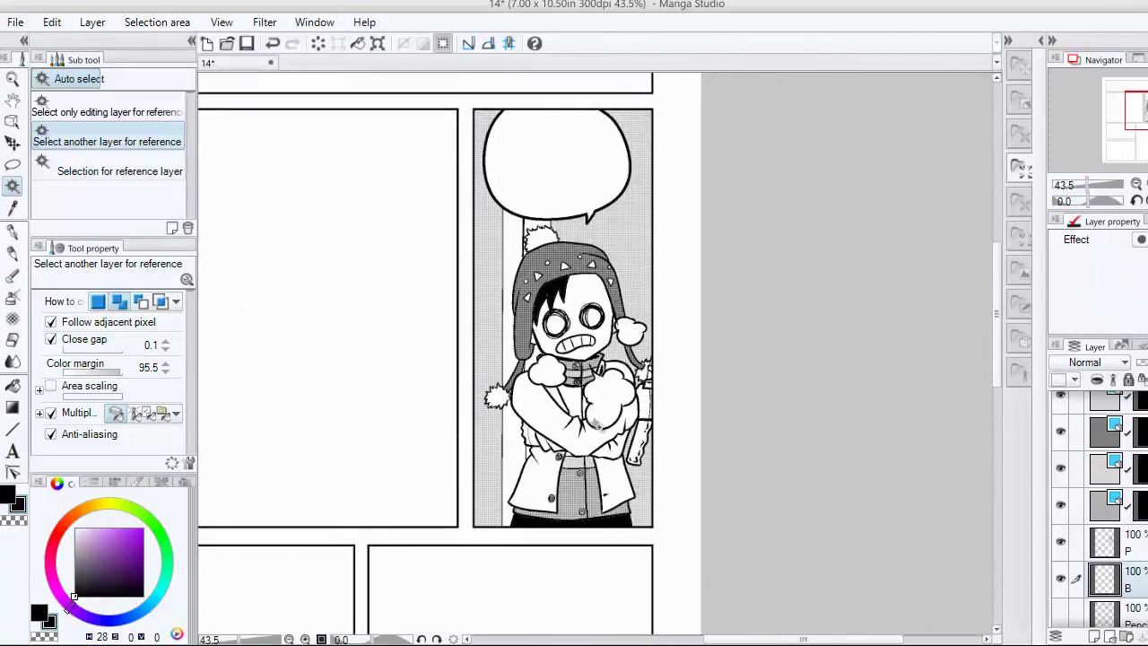
click(1061, 466)
click(1061, 467)
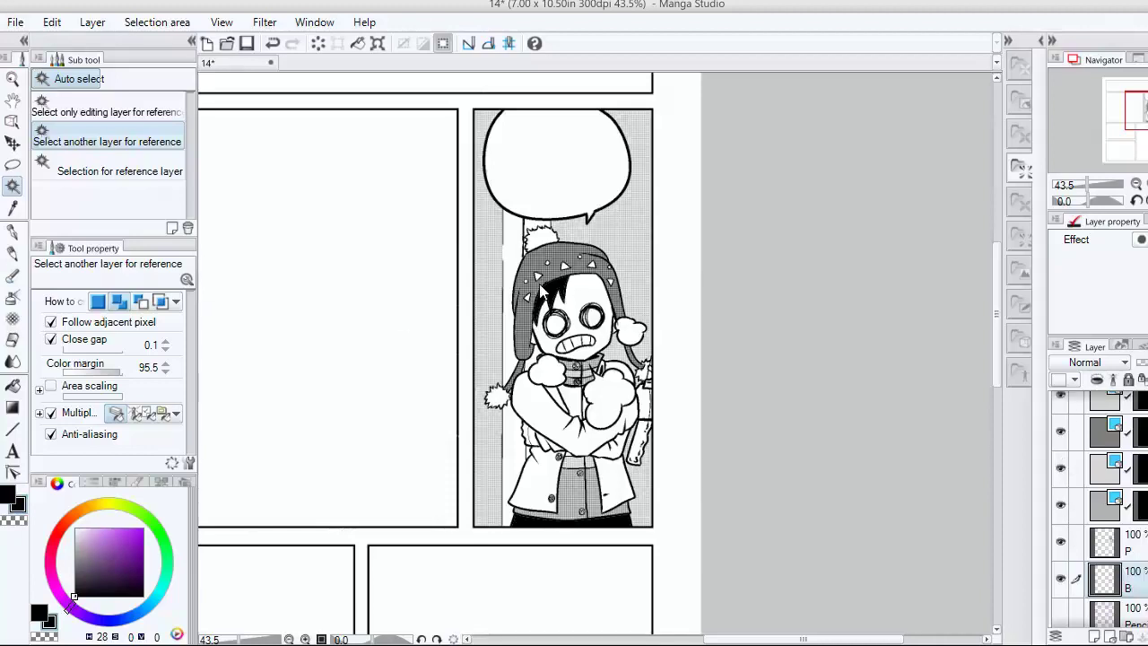
click(487, 271)
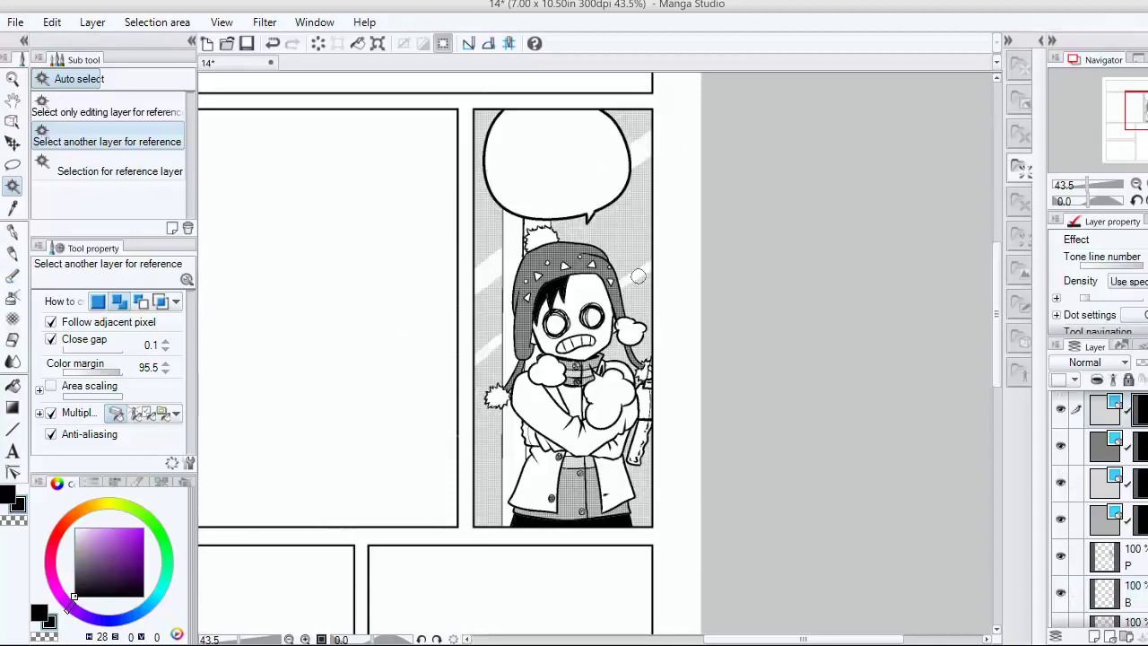